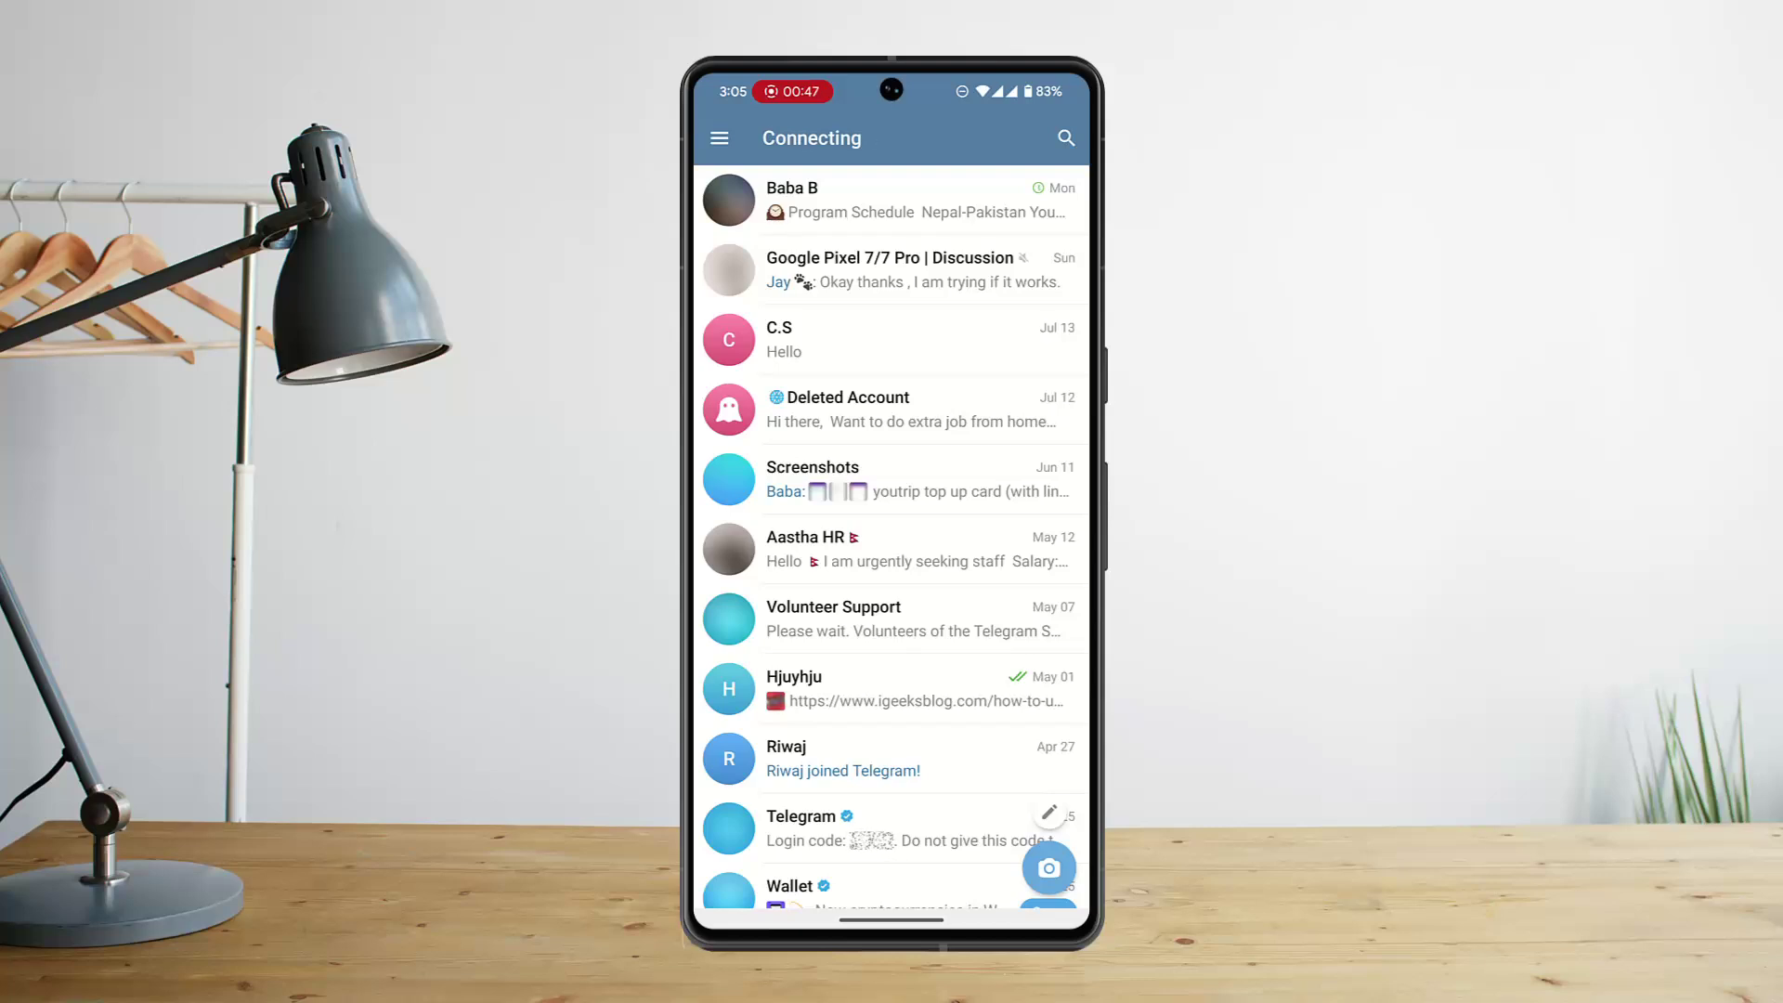
pyautogui.scroll(-2, 891, 536)
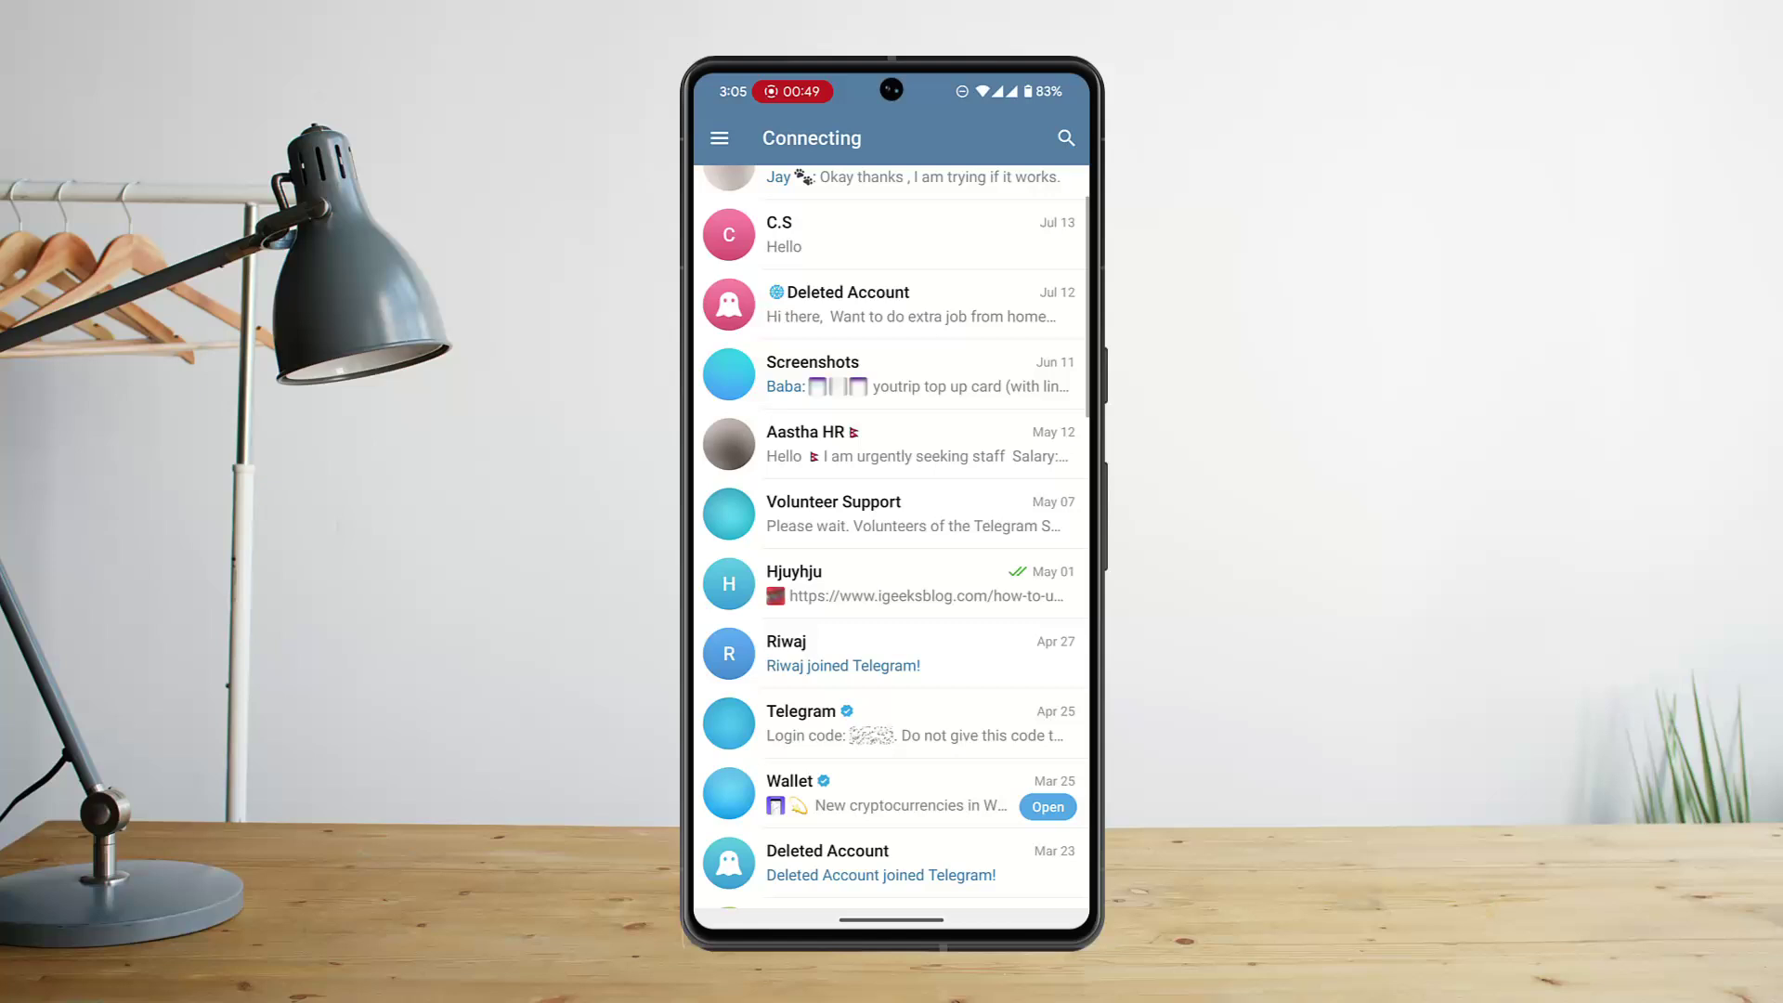
pyautogui.scroll(-2, 892, 537)
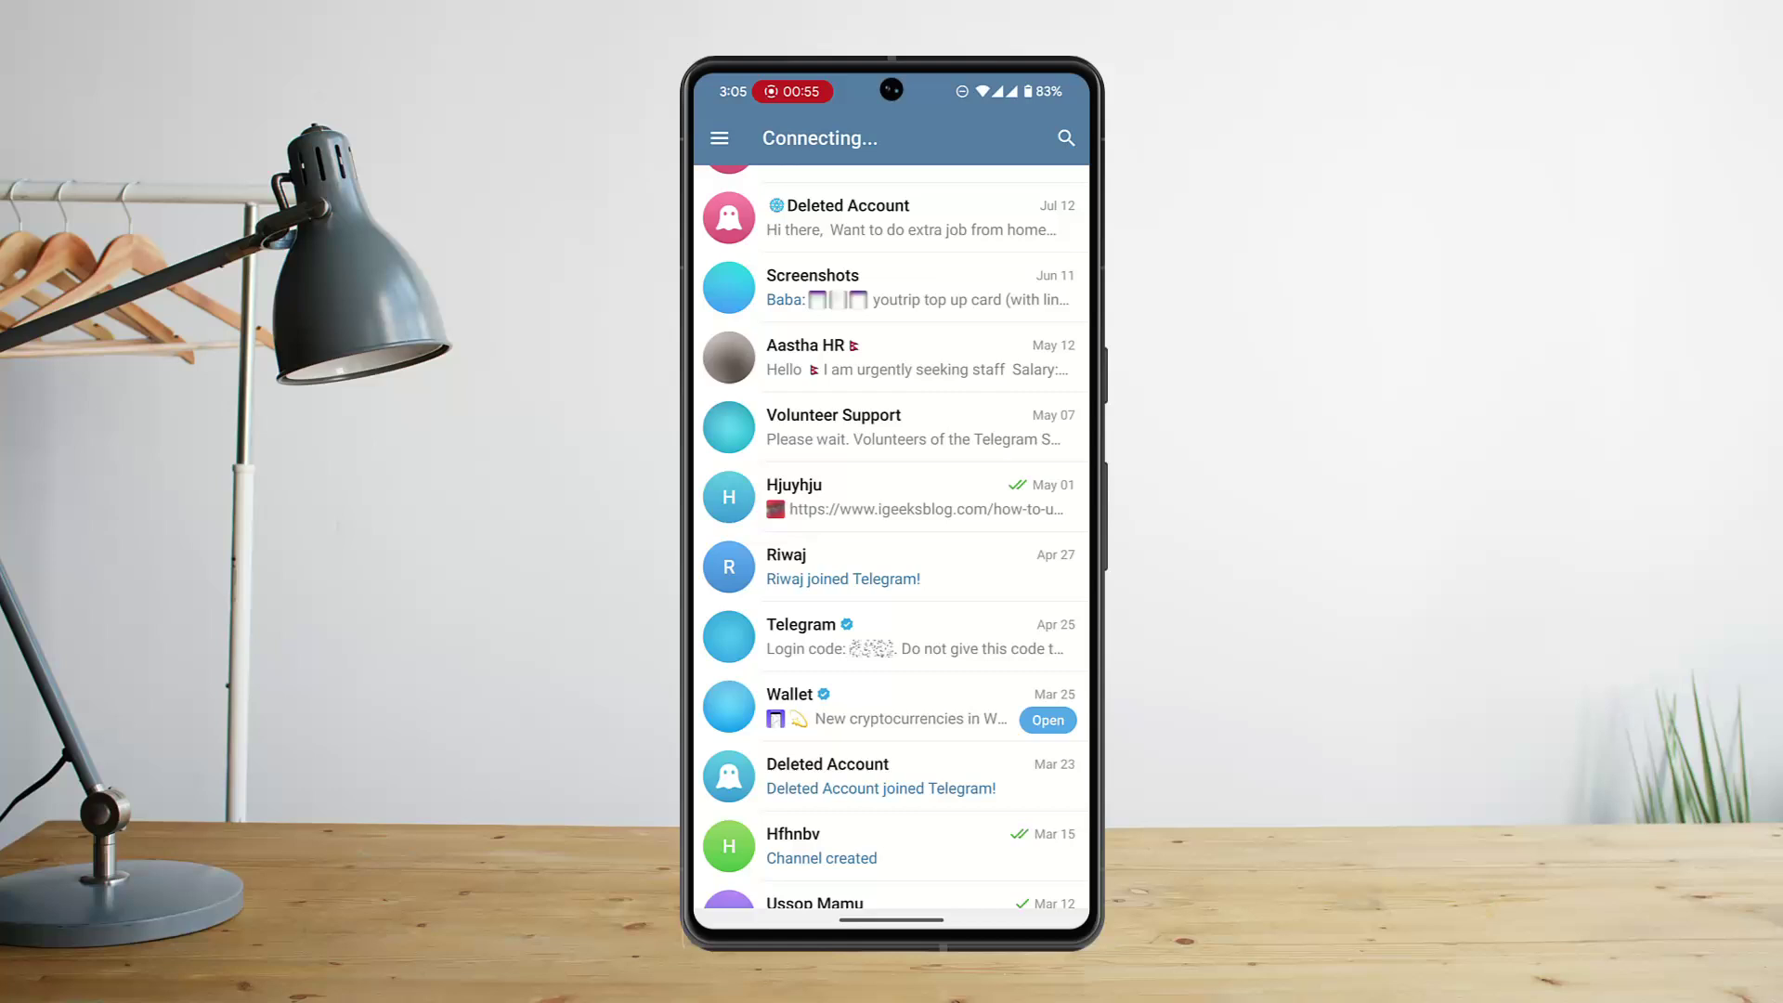
# Open 'Grupo Google Pixel 7 / 7 Pro / 7a' from recent search results
pyautogui.click(1066, 137)
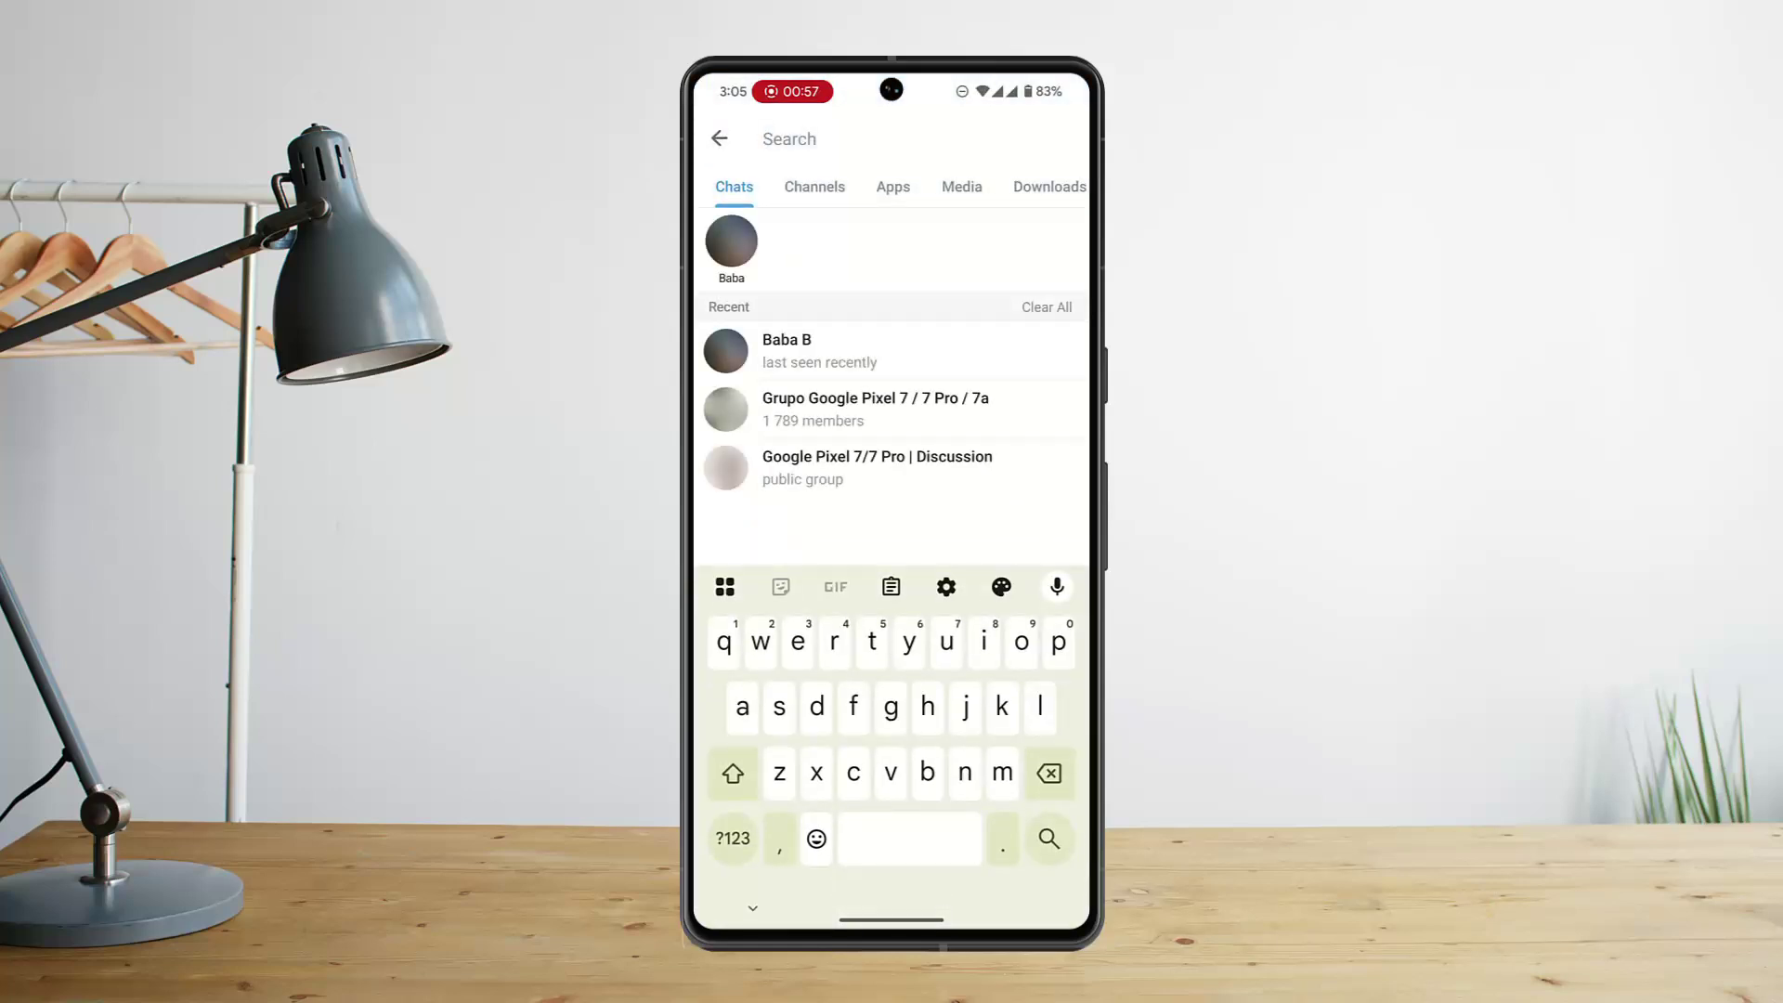
pyautogui.click(891, 409)
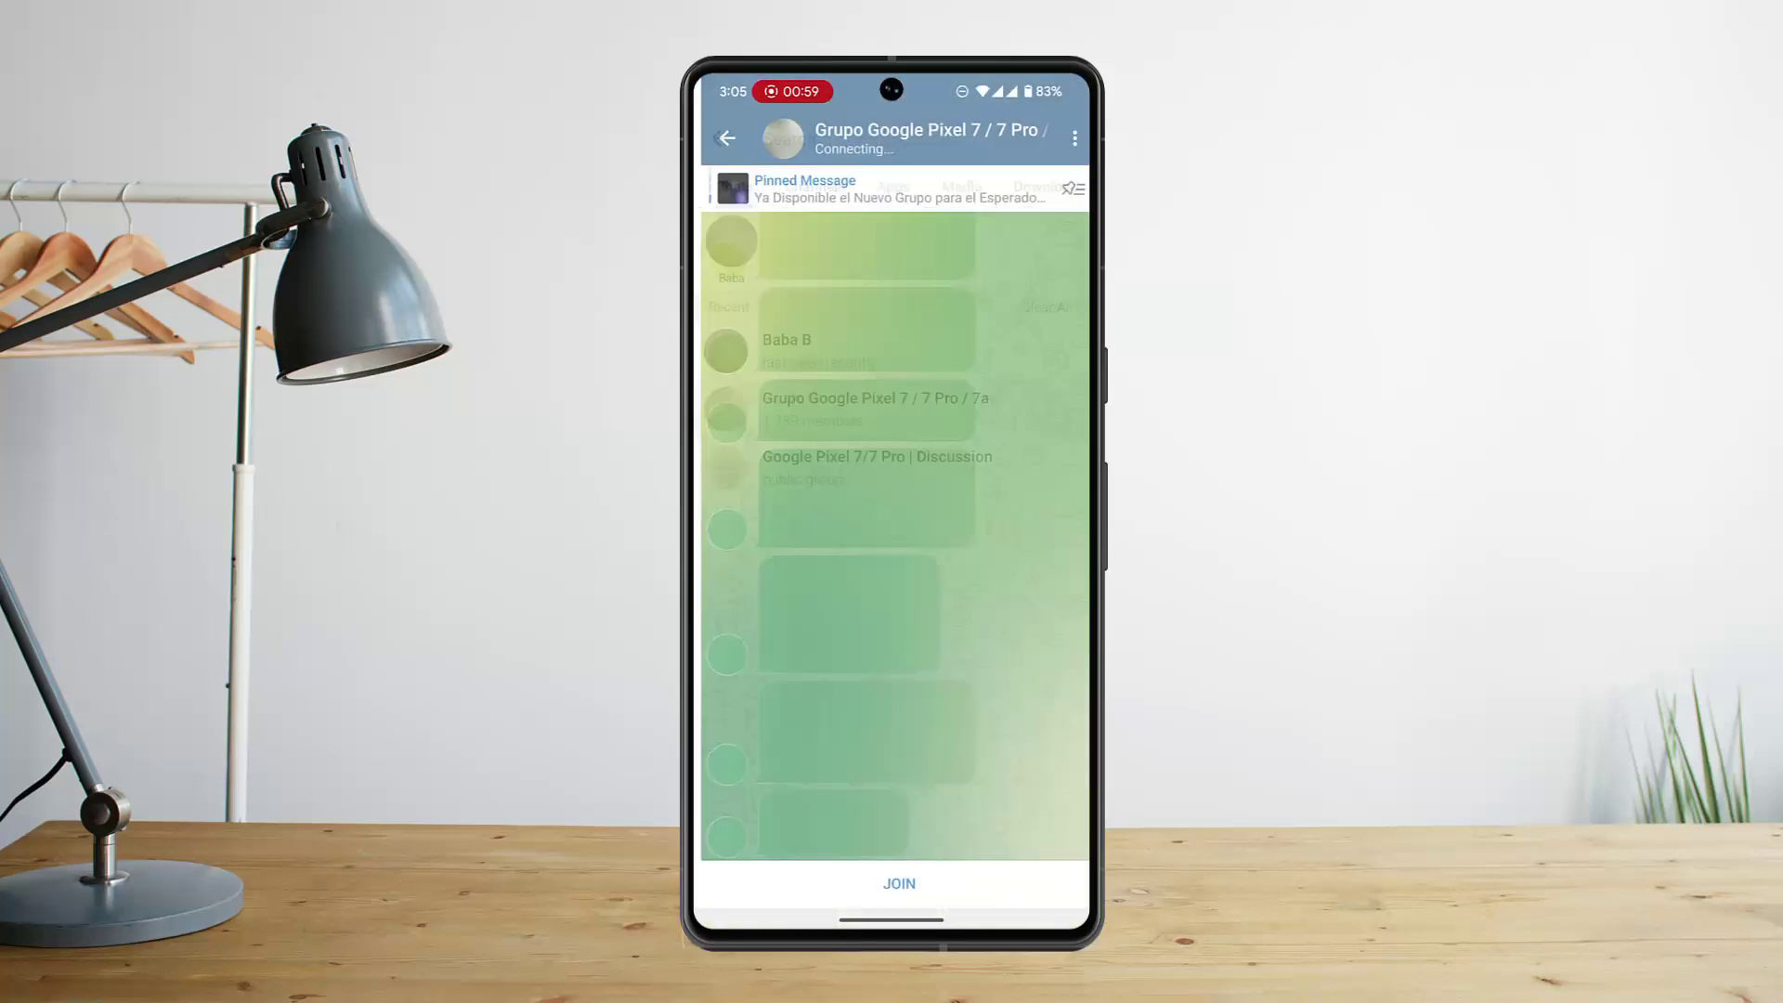